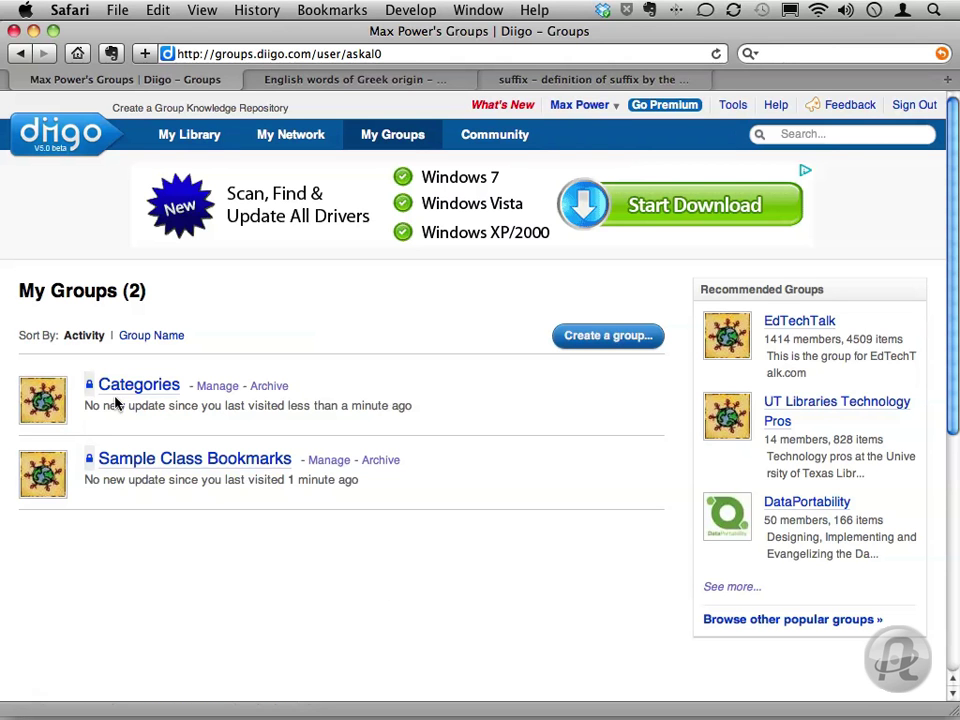
- Point out the Sample Class Bookmarks and Categories groups, then reload the My Groups list
click(125, 466)
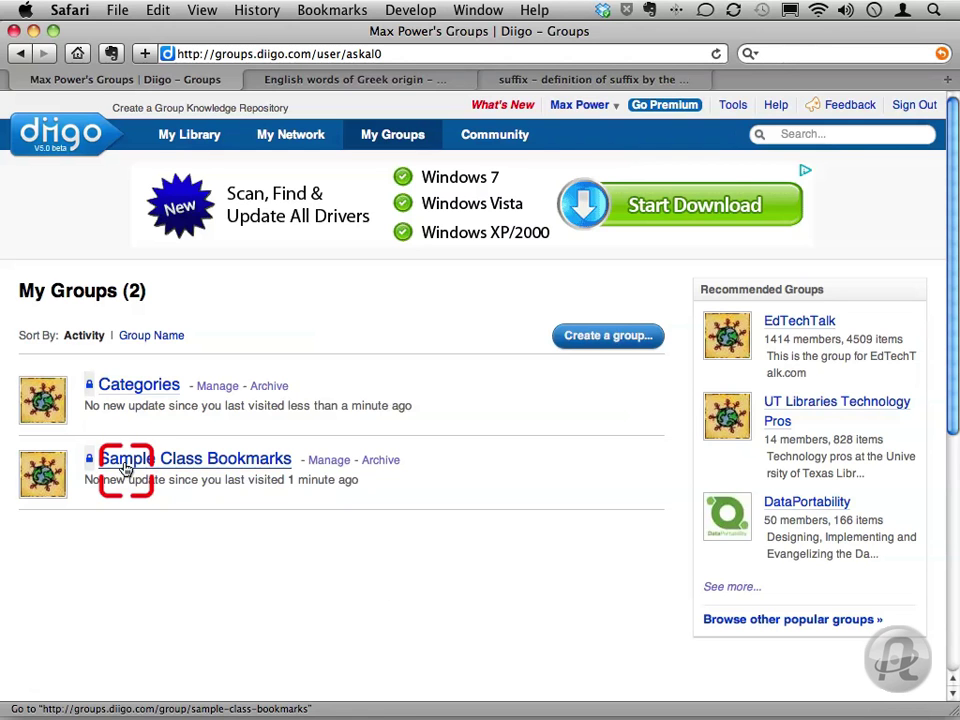
click(120, 385)
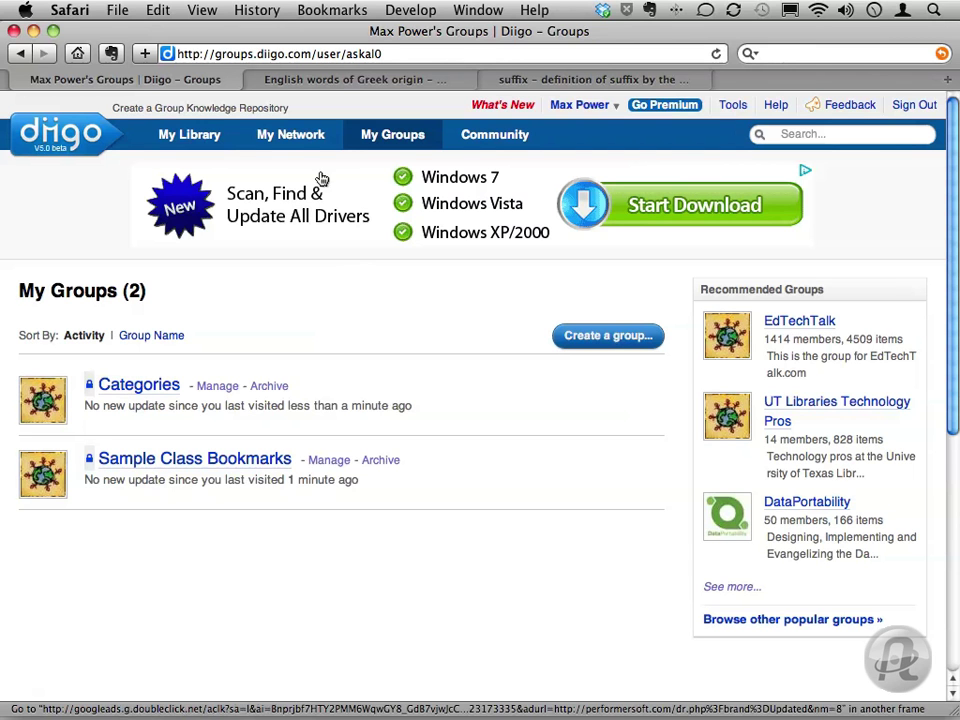
click(381, 146)
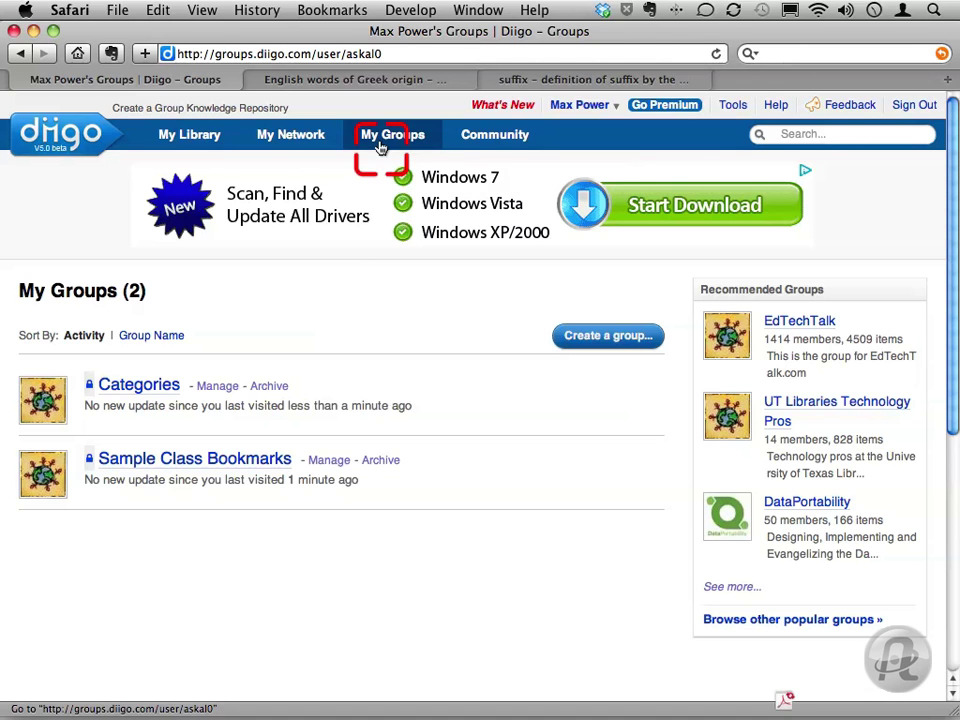
- Add predefined tags "Words with Greek Roots", "Words with Latin Roots", Prefixes, Suffixes to Sample Class Bookmarks
click(333, 463)
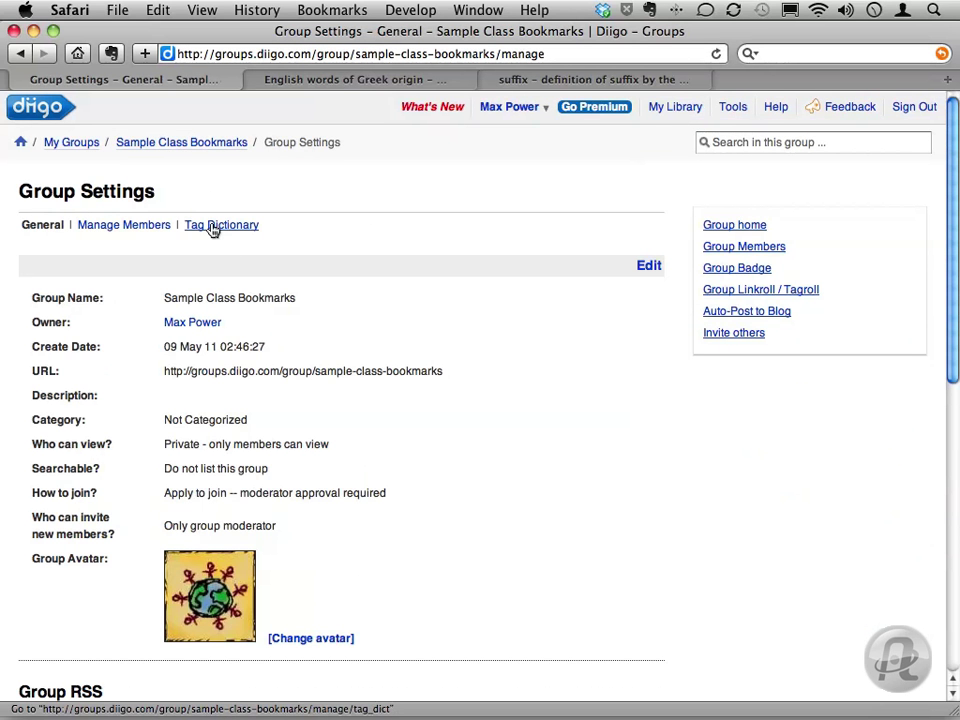
click(213, 230)
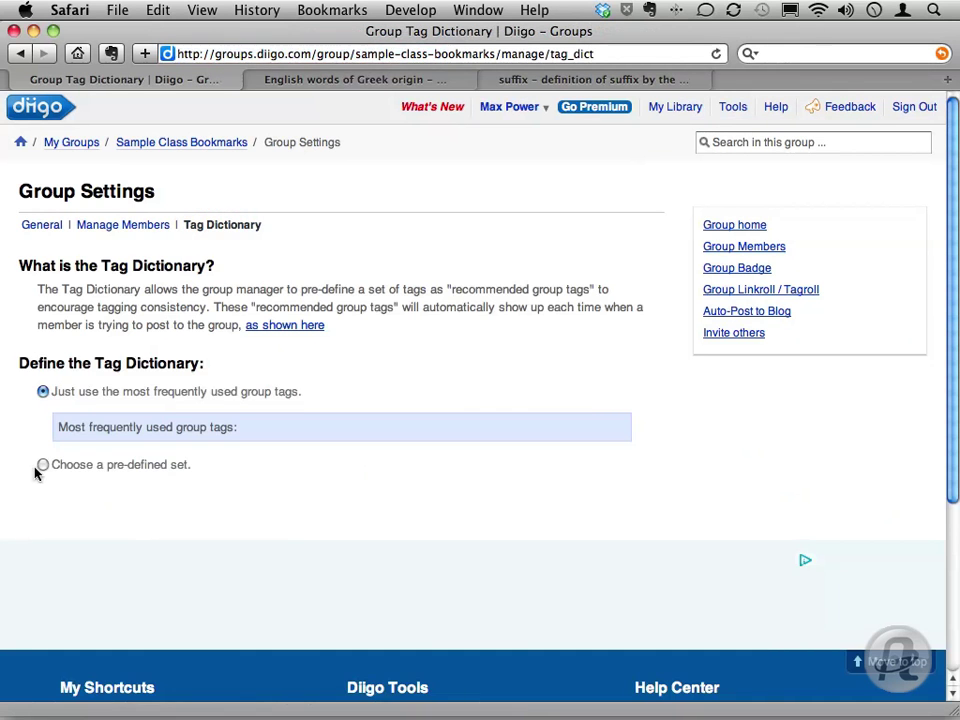
click(42, 465)
click(160, 518)
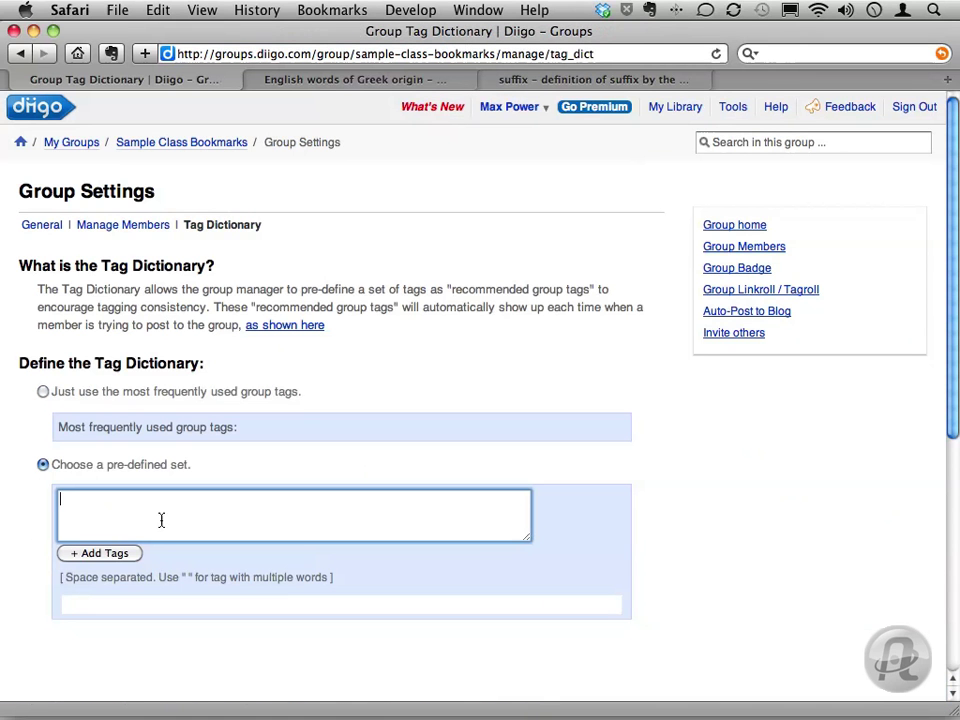
text(")
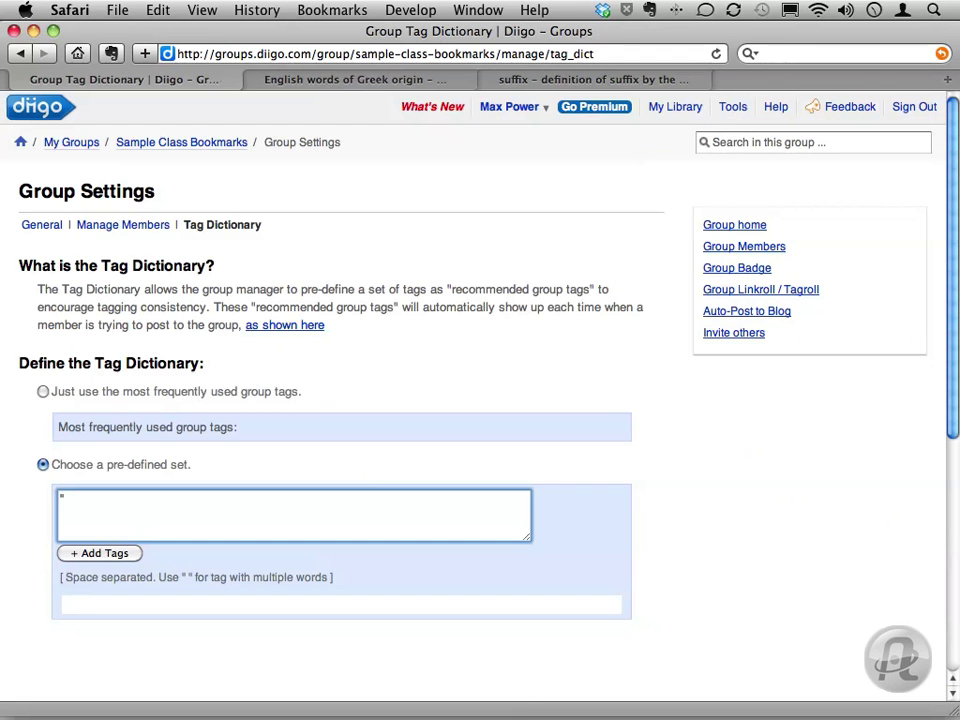
text(Words with Greek Roots")
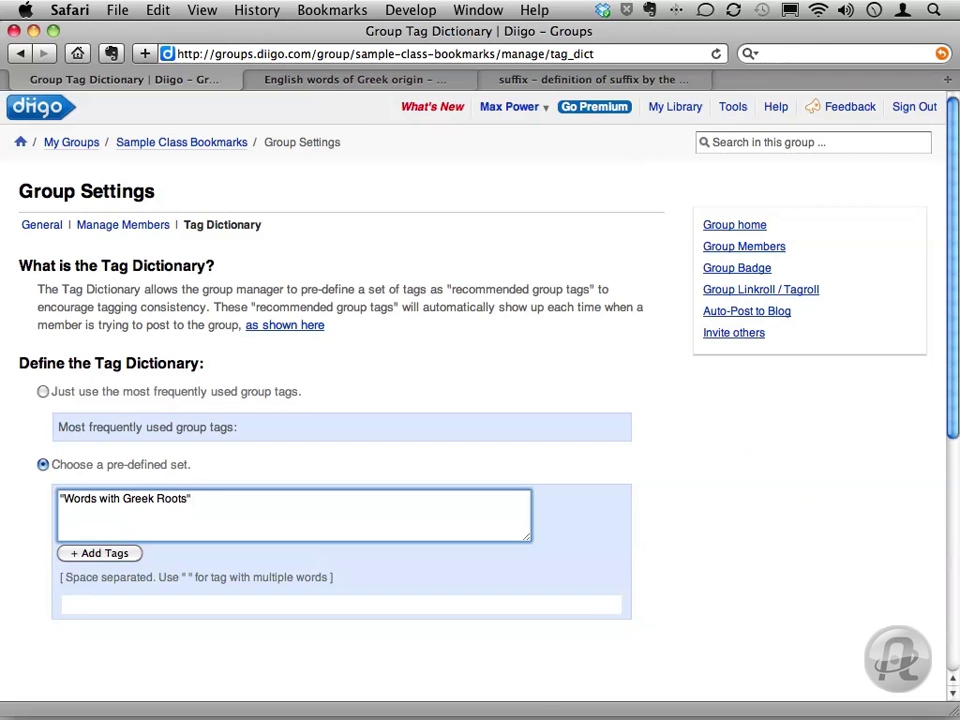
text( "Wor)
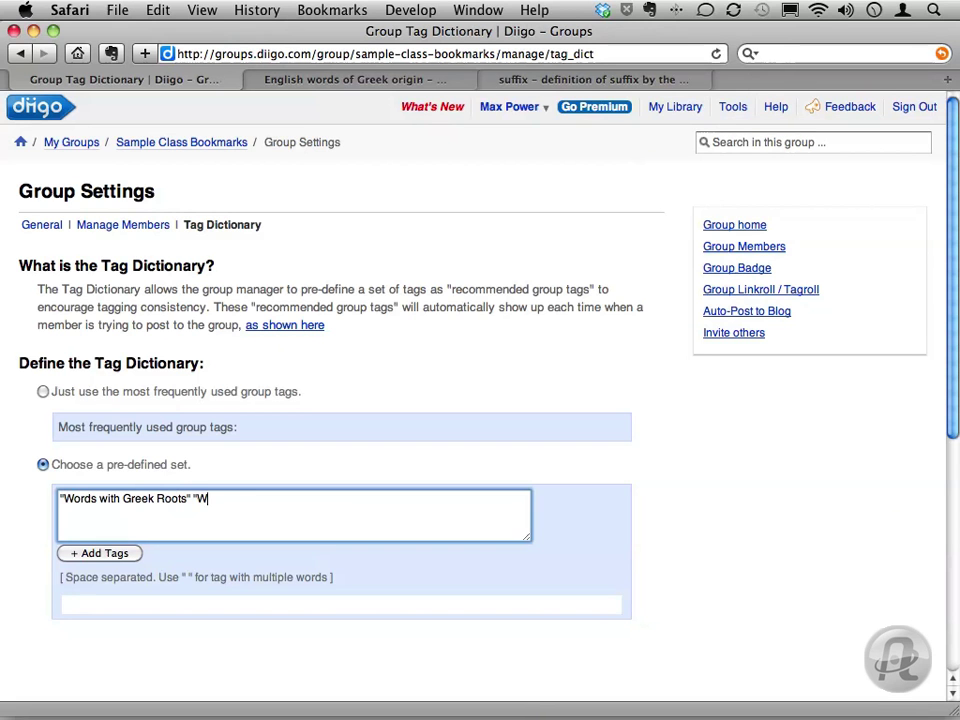
text(ds with Latin )
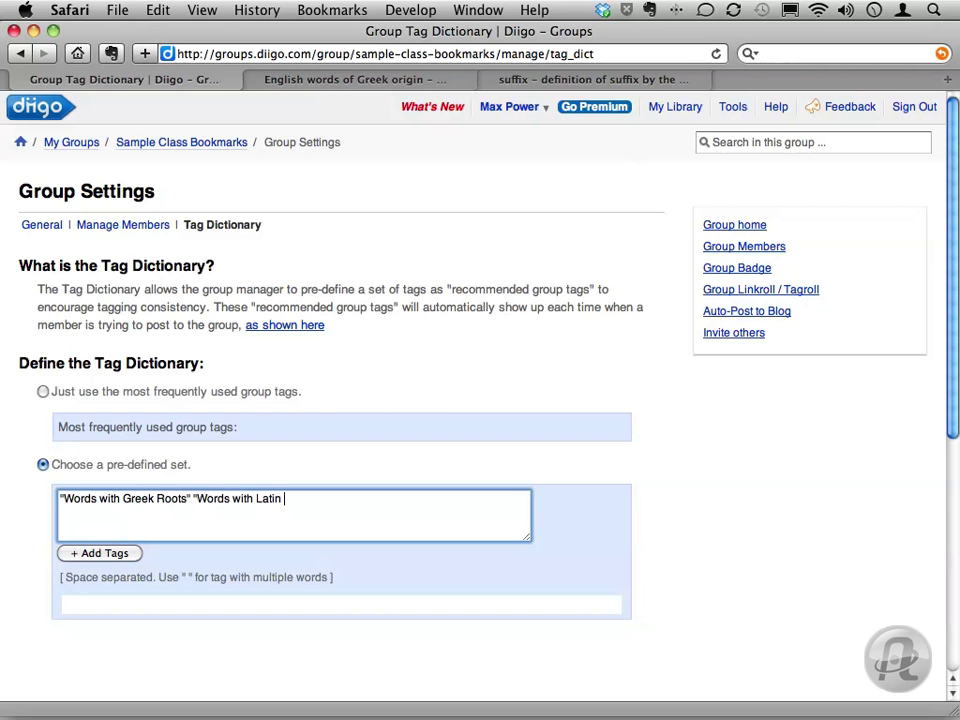
text(Roots")
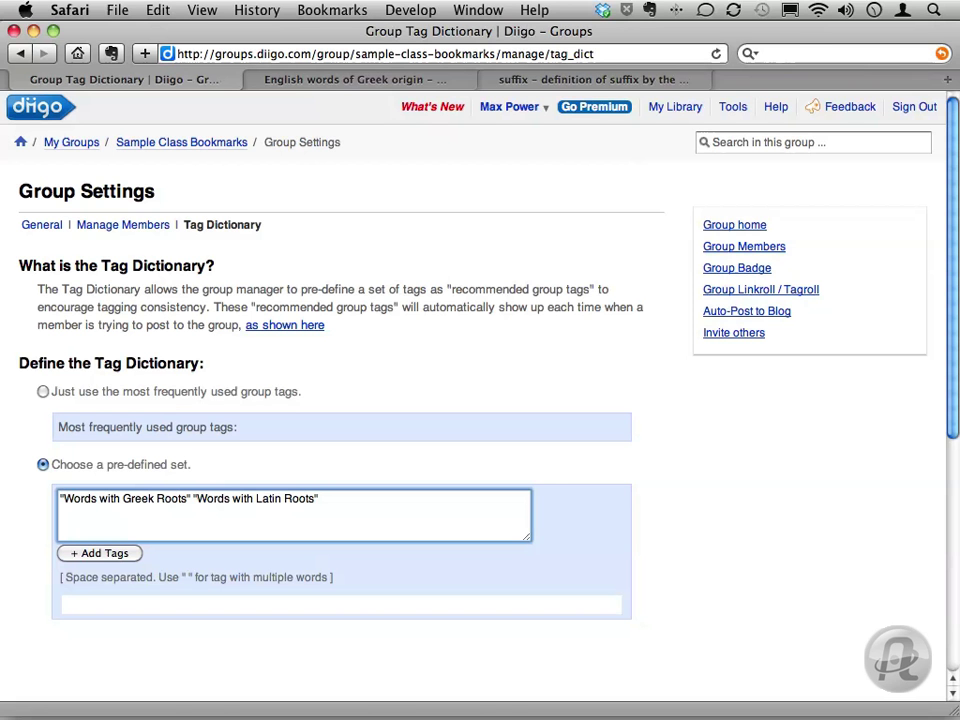
text( Prefixe)
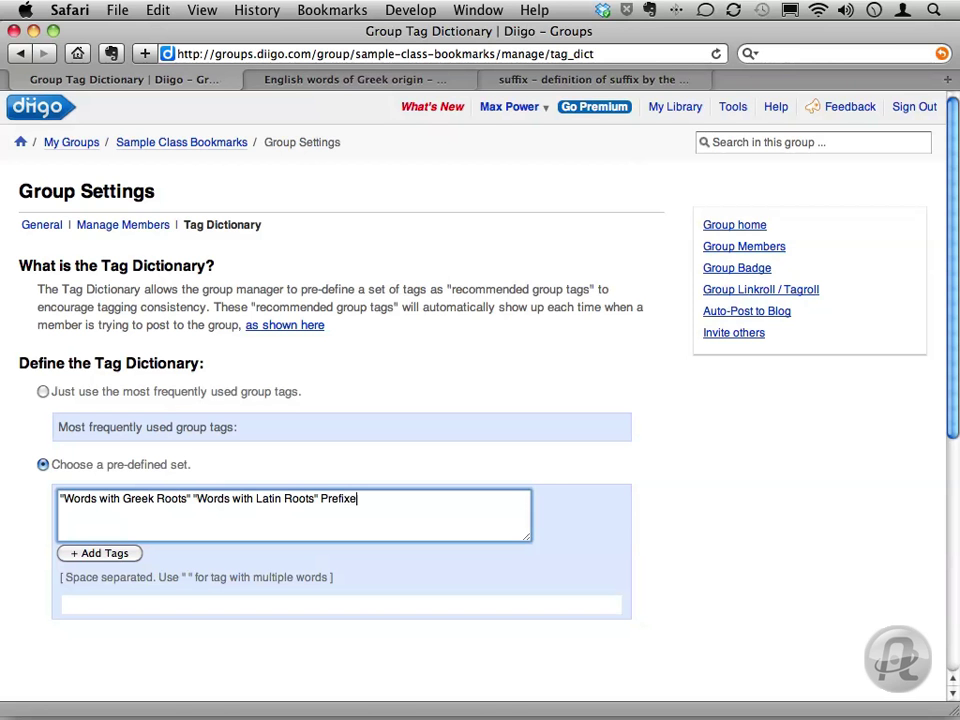
text(s Suffixes)
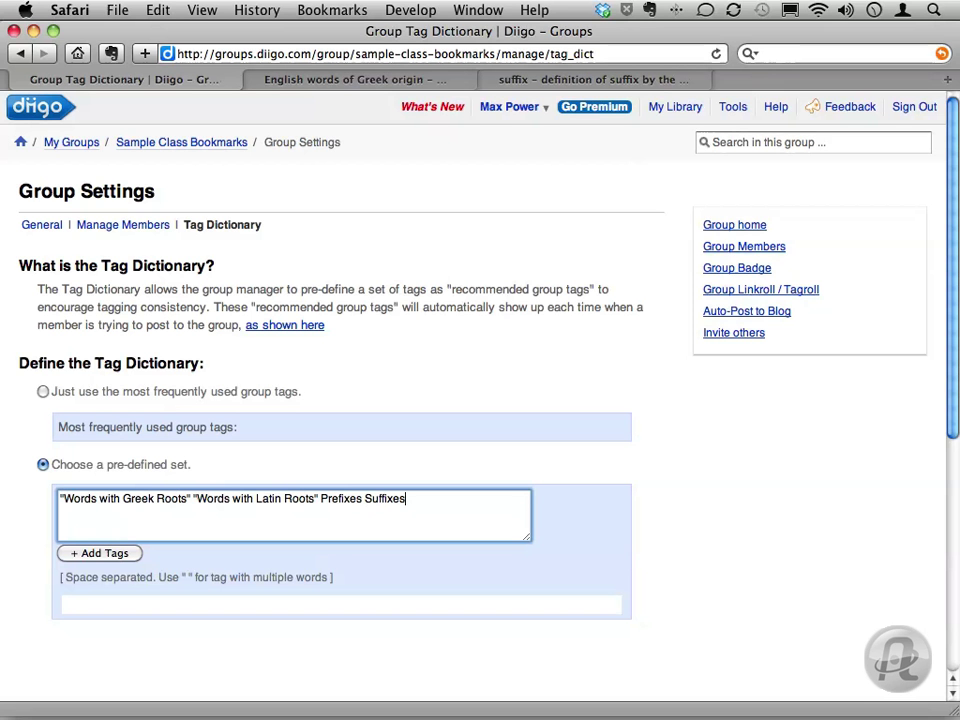
click(99, 558)
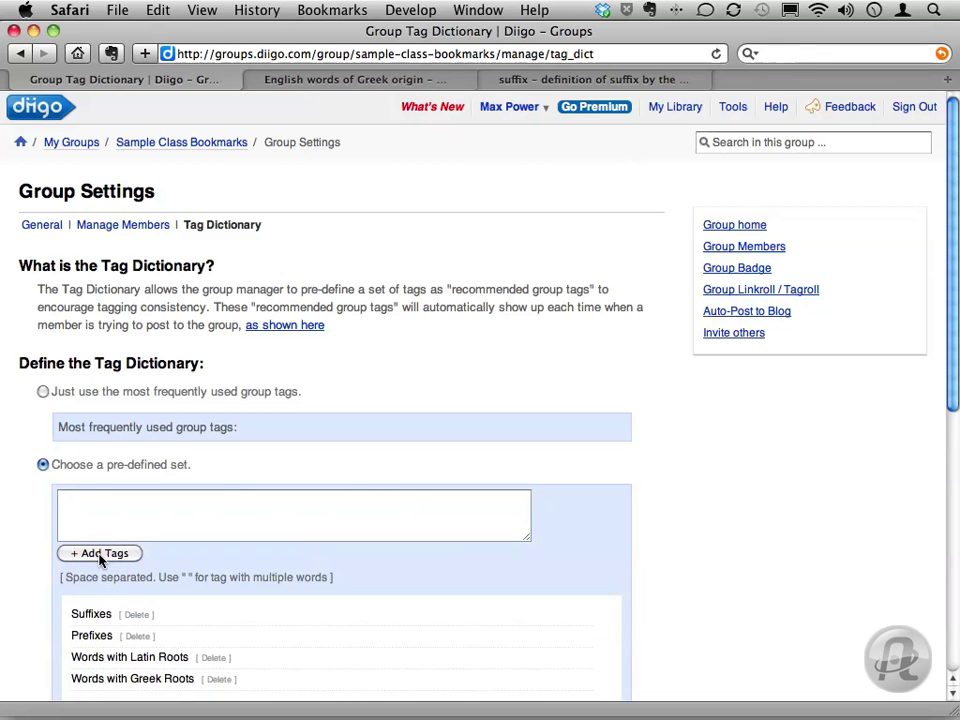
scroll(476, 611, down, 1)
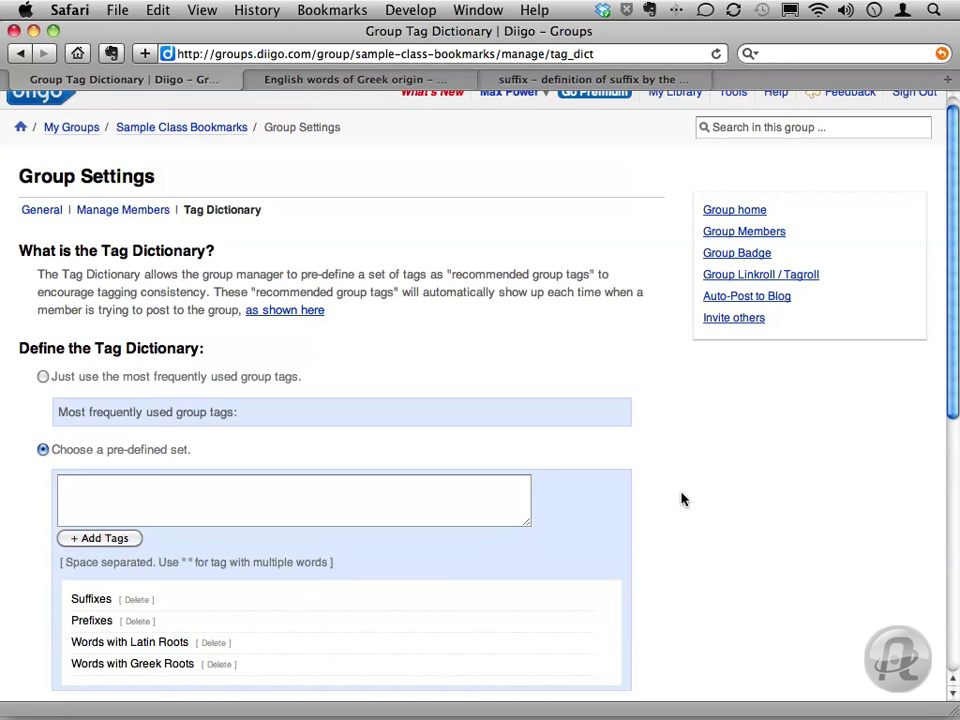
scroll(640, 495, up, 1)
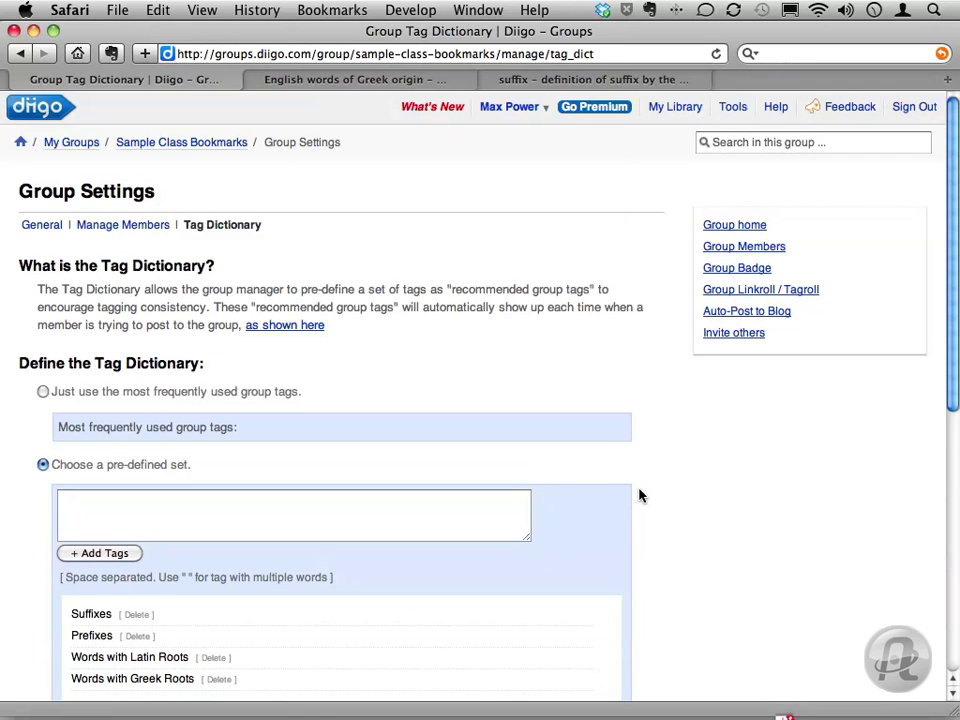
- Start a group bookmark and try the Words with Greek Roots and Words with Latin Roots tag suggestions
click(180, 147)
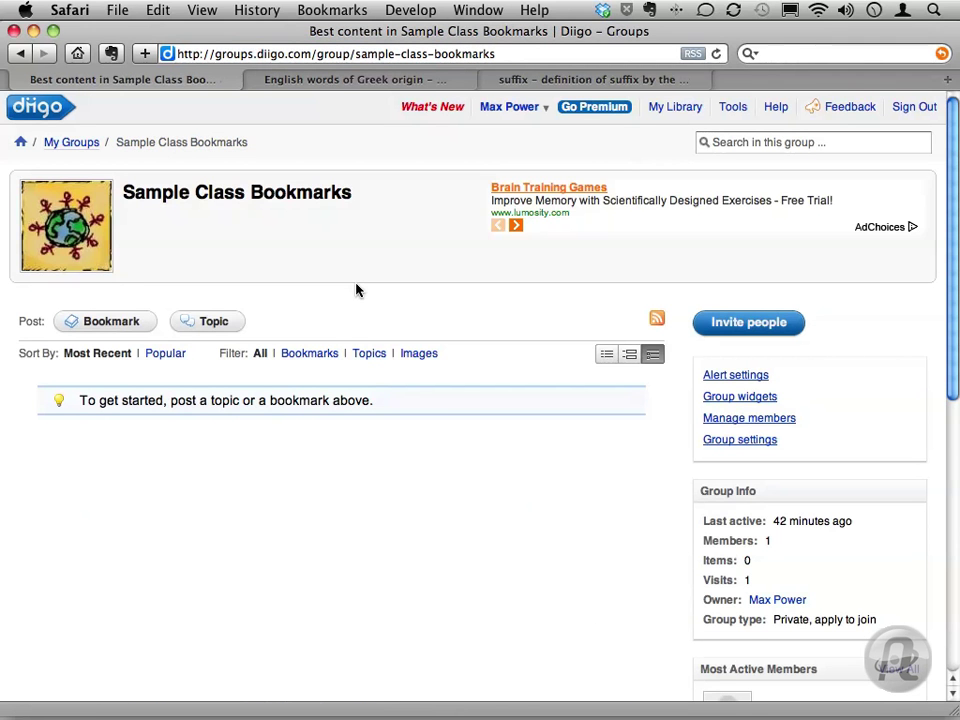
click(110, 323)
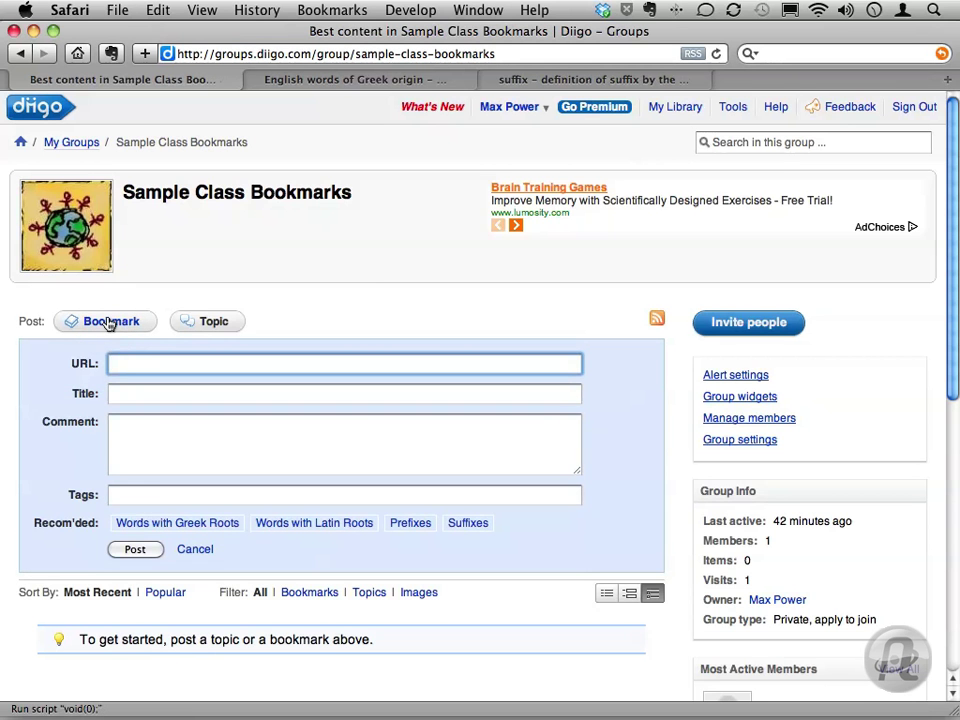
click(133, 530)
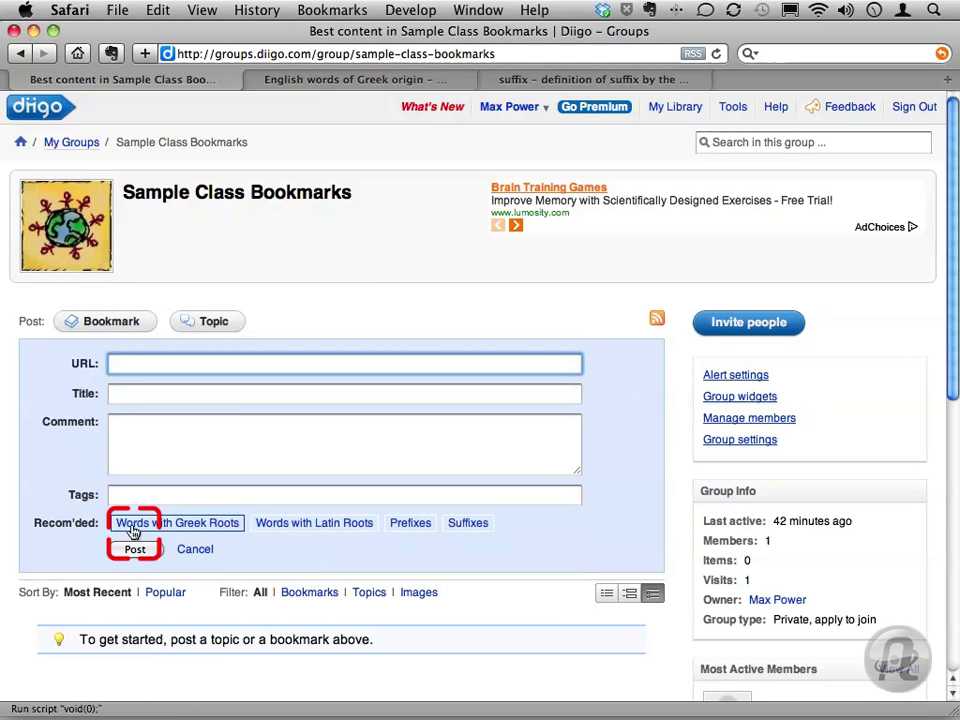
click(298, 532)
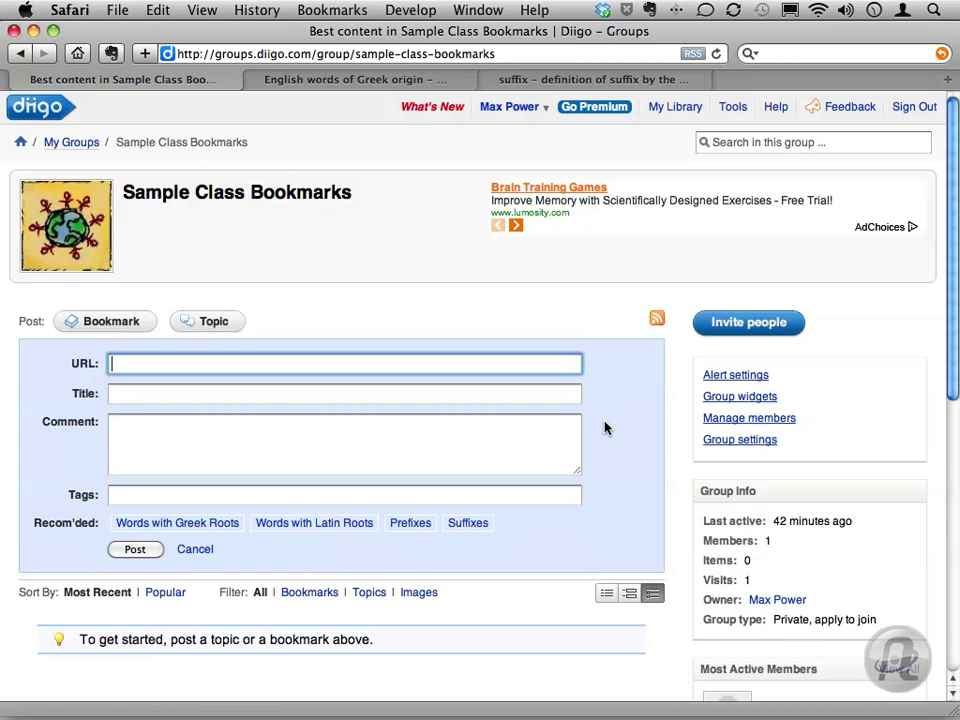
- Post 'Wikipedia page on English words of Greek origin' to the group, tagged Words with Greek Roots
click(349, 80)
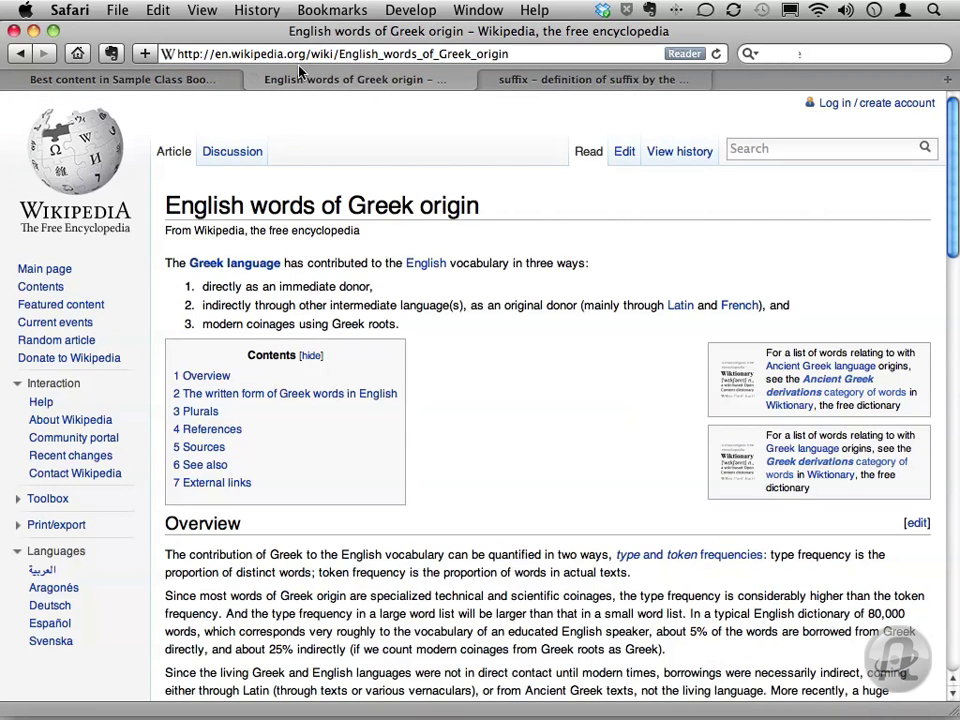
click(269, 56)
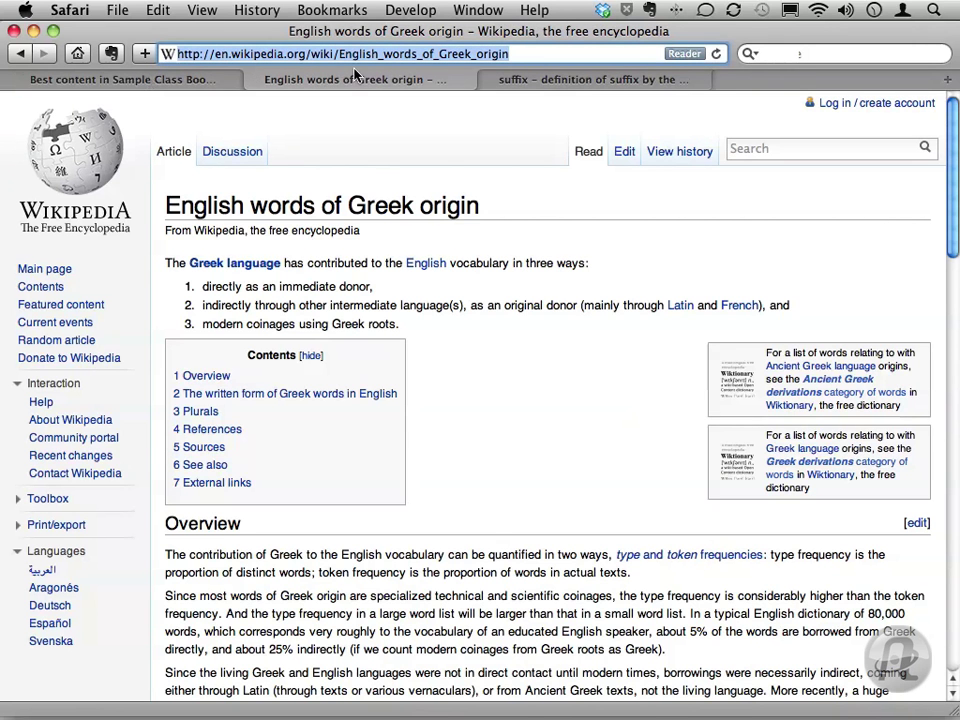
click(557, 80)
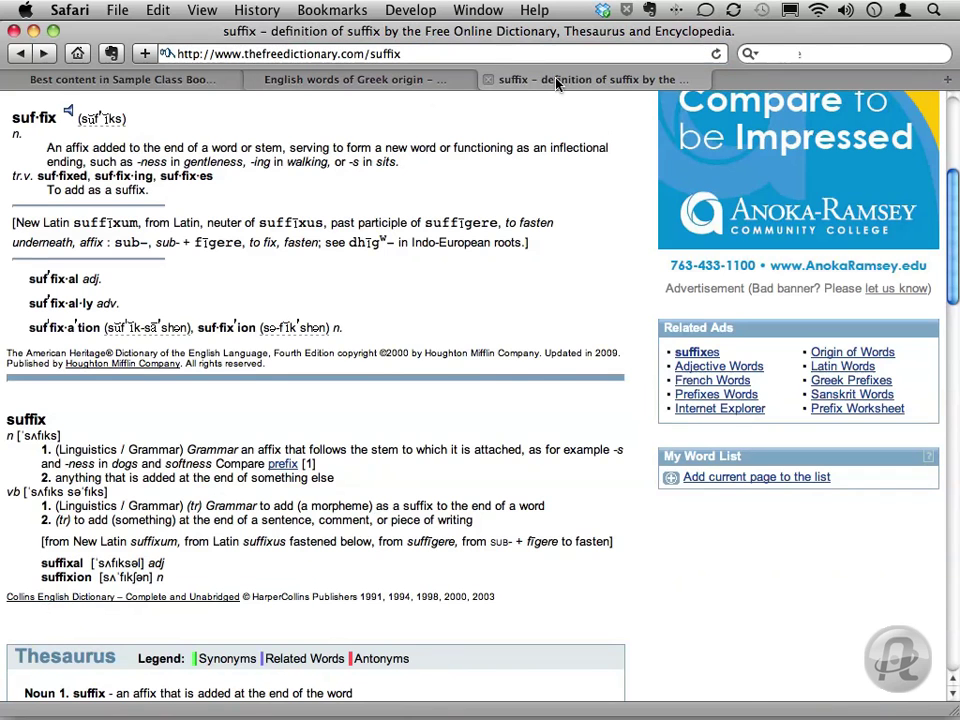
click(90, 79)
click(145, 393)
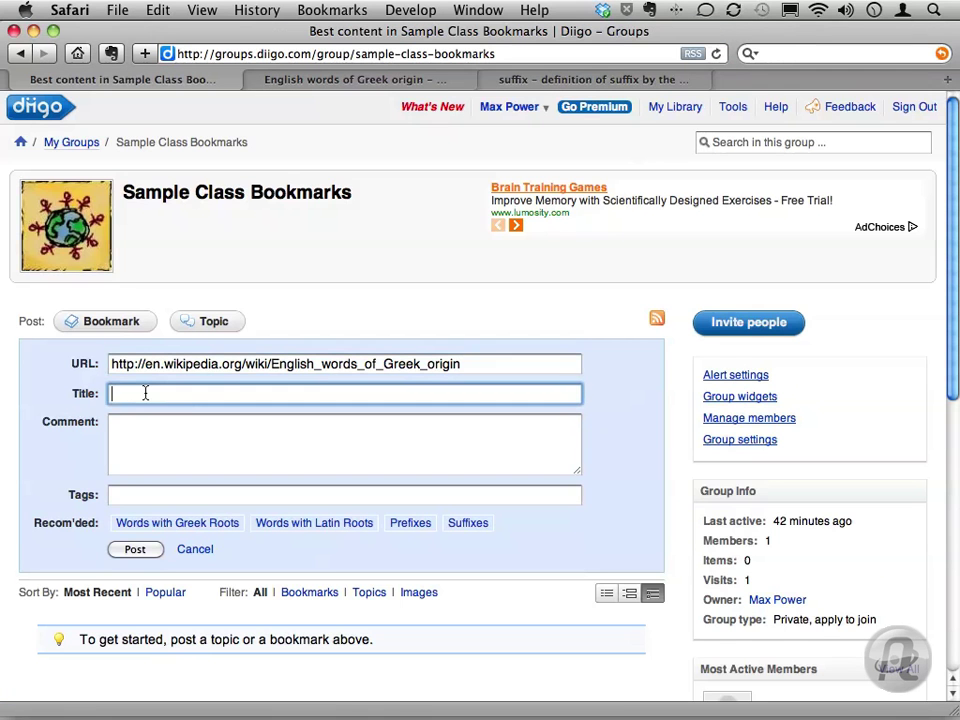
text(Wikipedia page on English words of G)
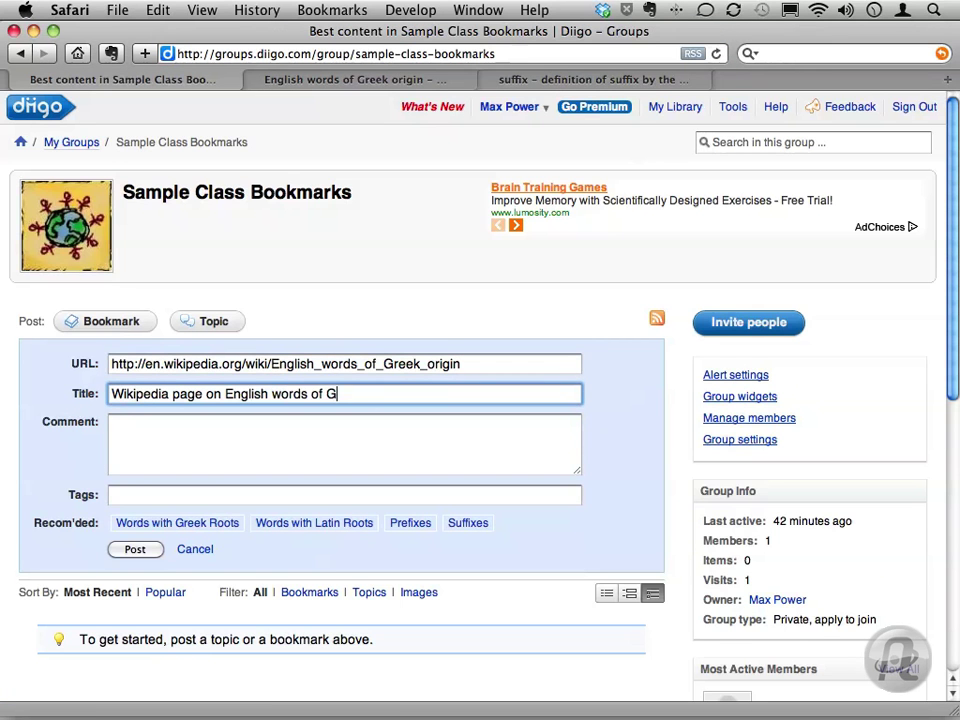
text(reek origin)
click(225, 522)
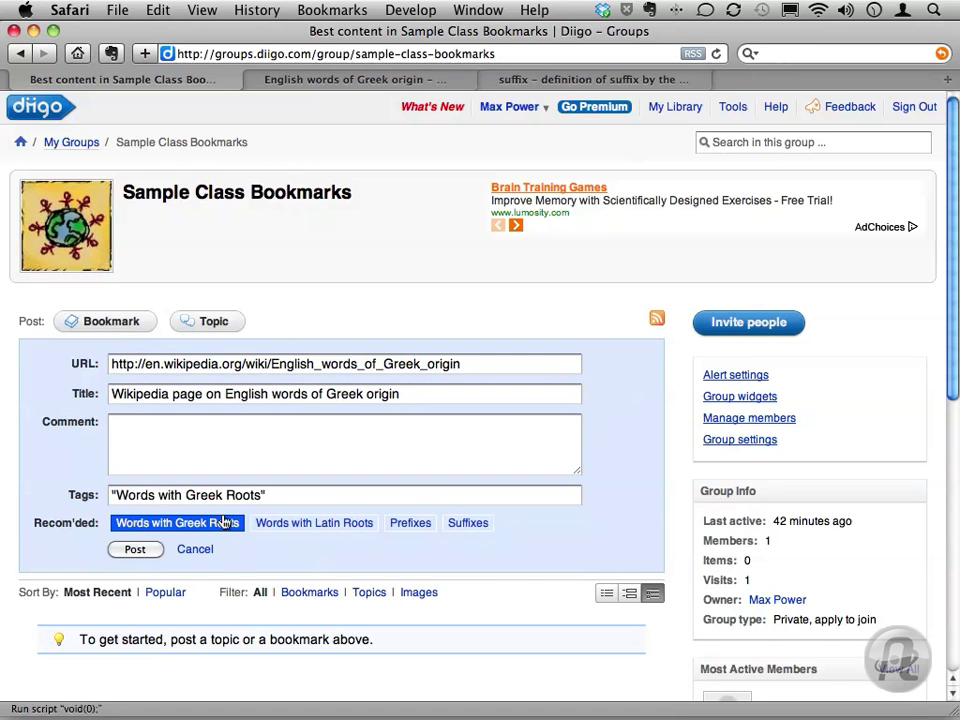
click(135, 549)
- Post the suffix page titled 'The Free Dictionary.com entry for "suffix"', tagged Suffixes
click(590, 79)
key(super+l)
key(super+c)
click(145, 439)
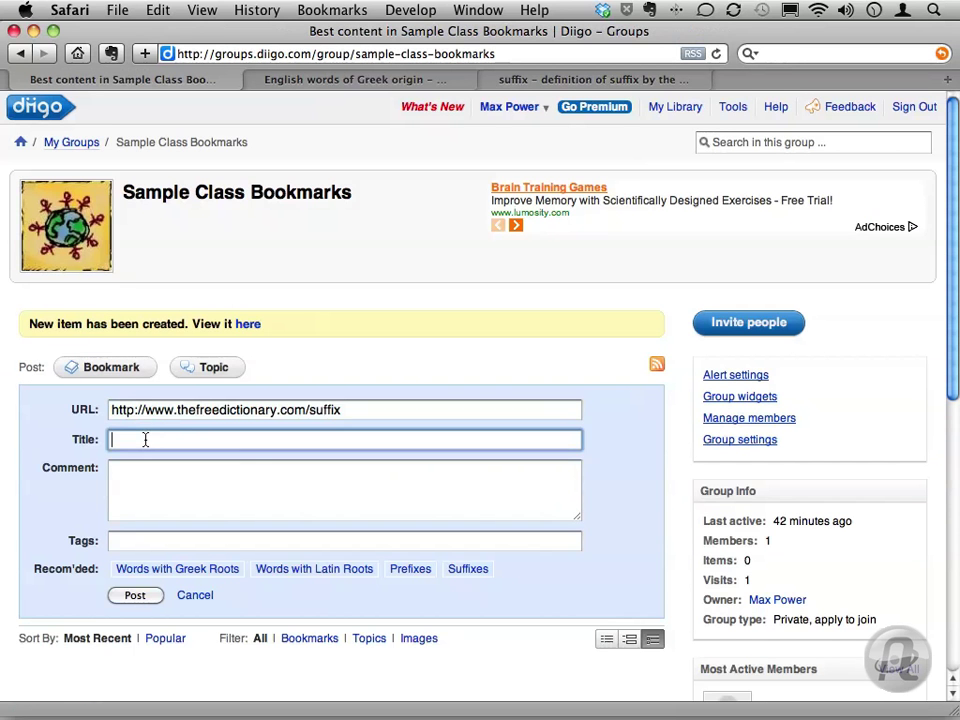
text(The Free Dictionary)
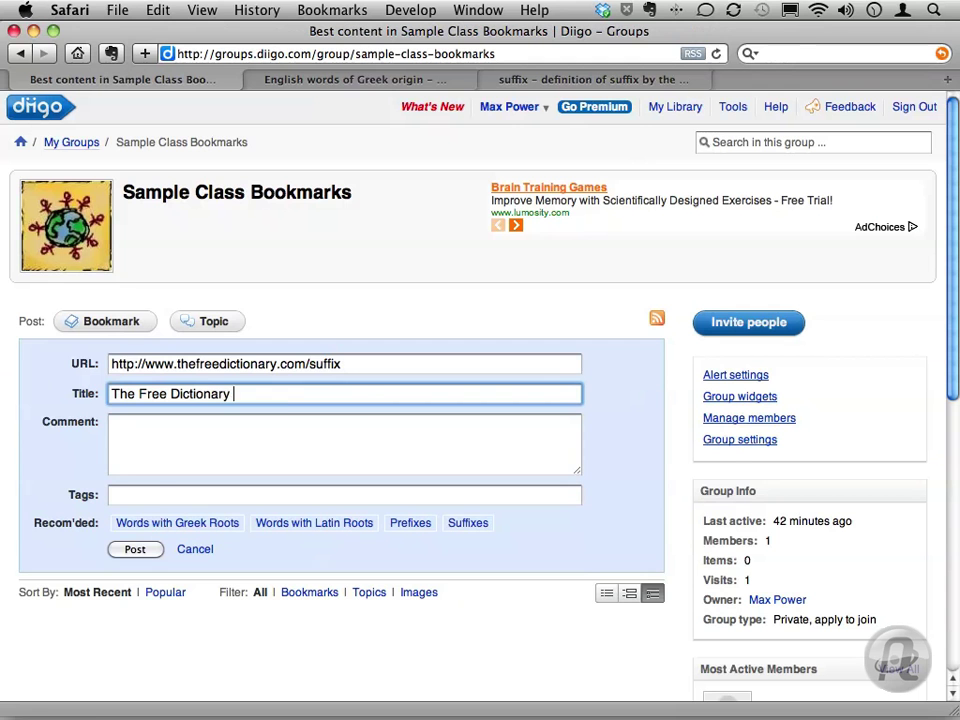
key(BackSpace)
text(.com entry for "suffix")
click(467, 523)
click(135, 549)
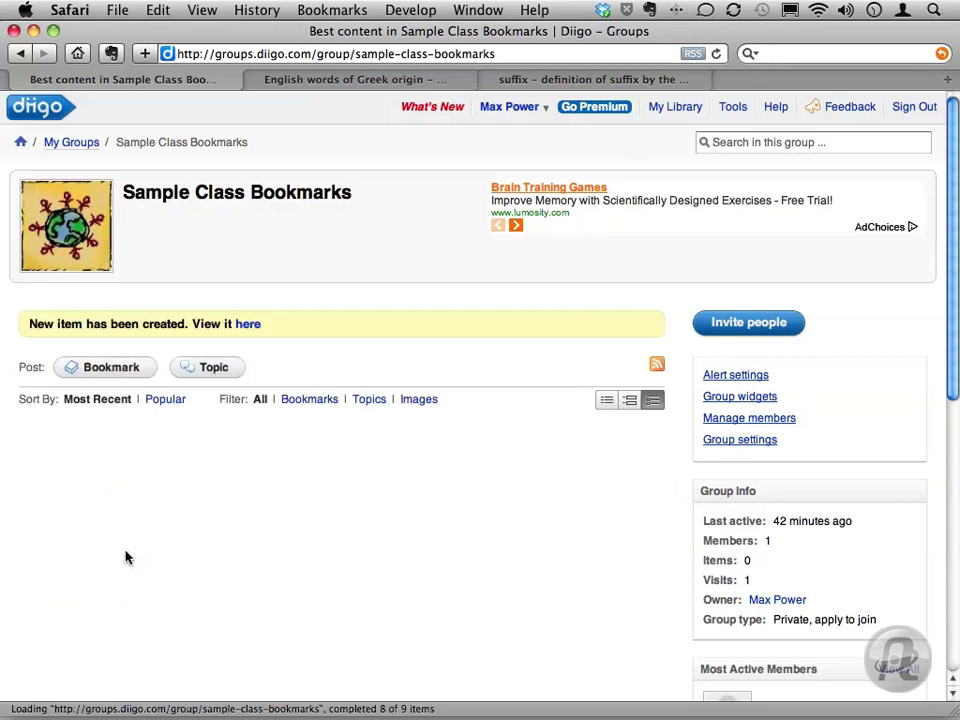
click(92, 593)
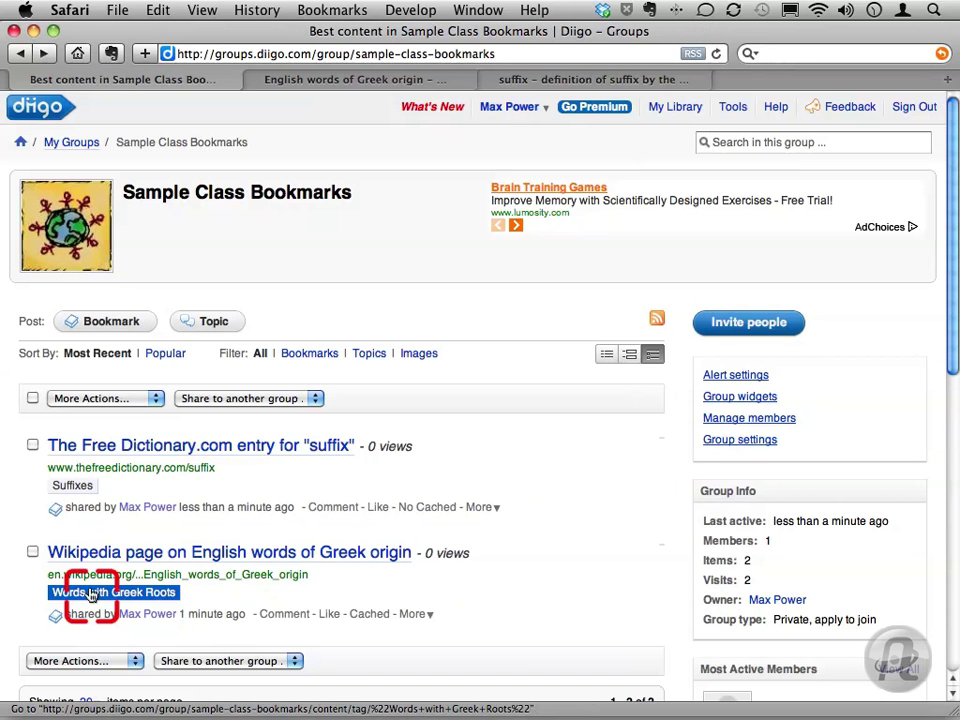
- Search the group for "Words with Greek Roots", list items with that tag, and select the page URL
click(777, 146)
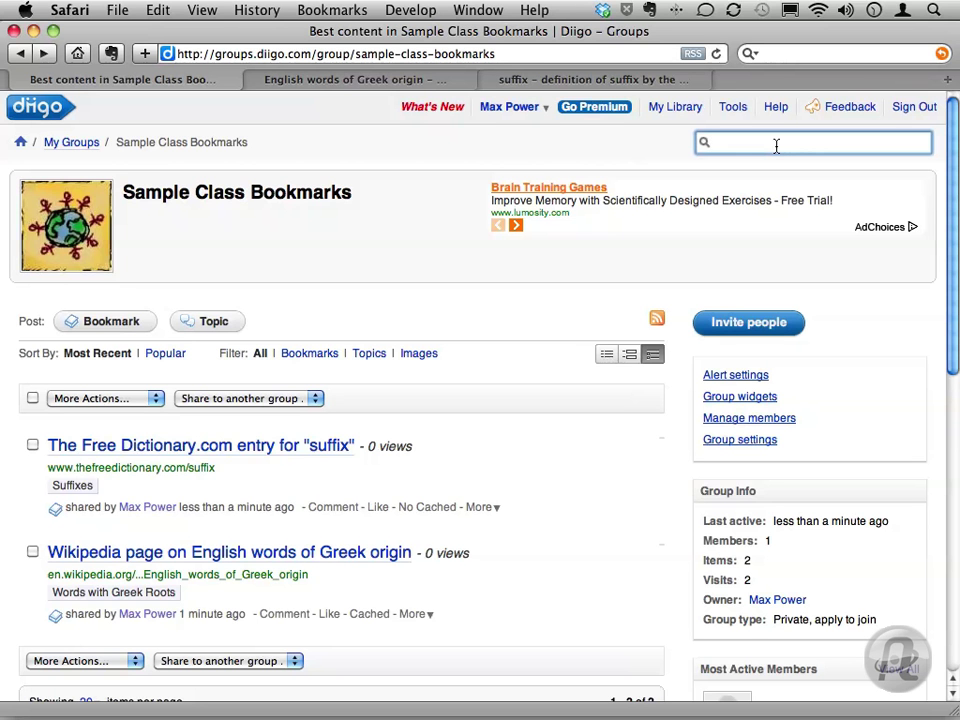
text(Words with Greek Roots")
key(super+Left)
text(")
scroll(744, 455, down, 1)
scroll(744, 458, down, 5)
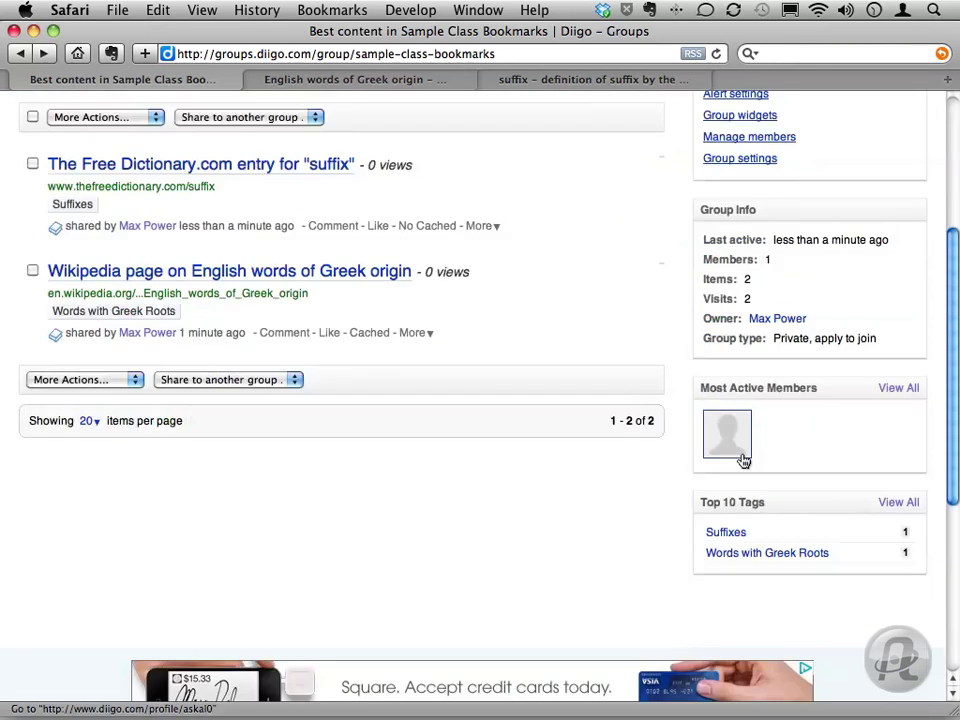
click(745, 560)
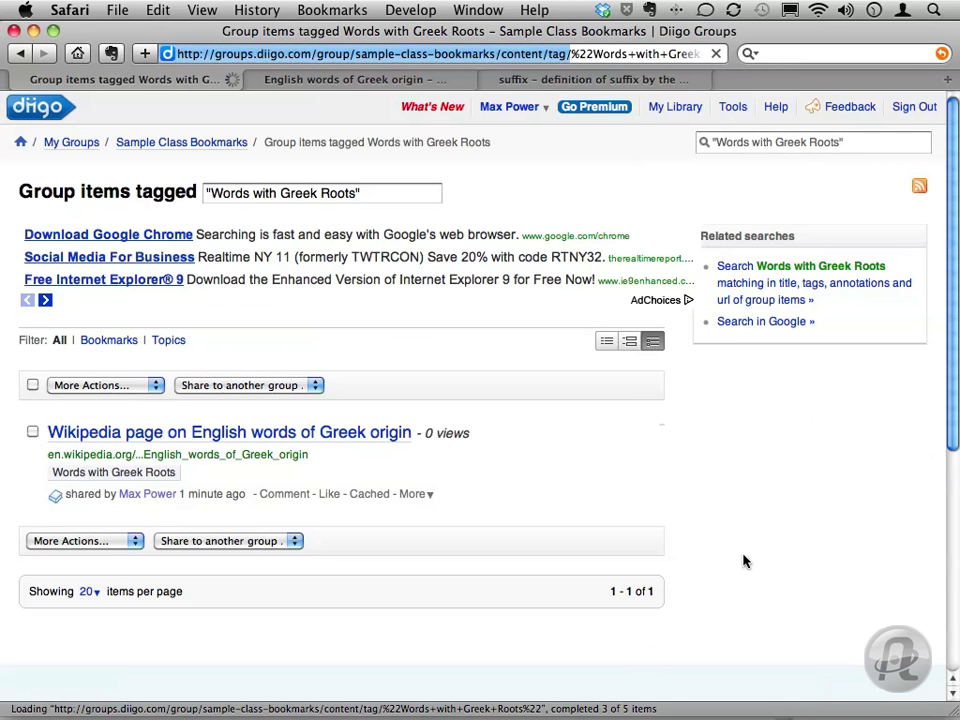
click(361, 55)
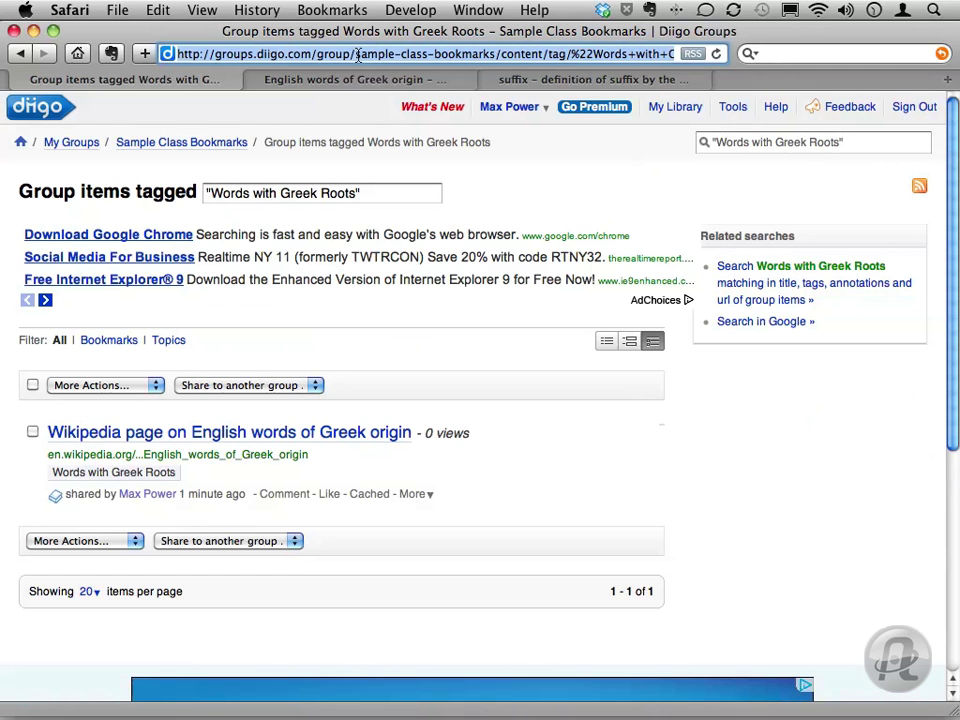
- Post the copied tag-results URL to the Categories group titled 'Words with Greek Roots'
click(85, 145)
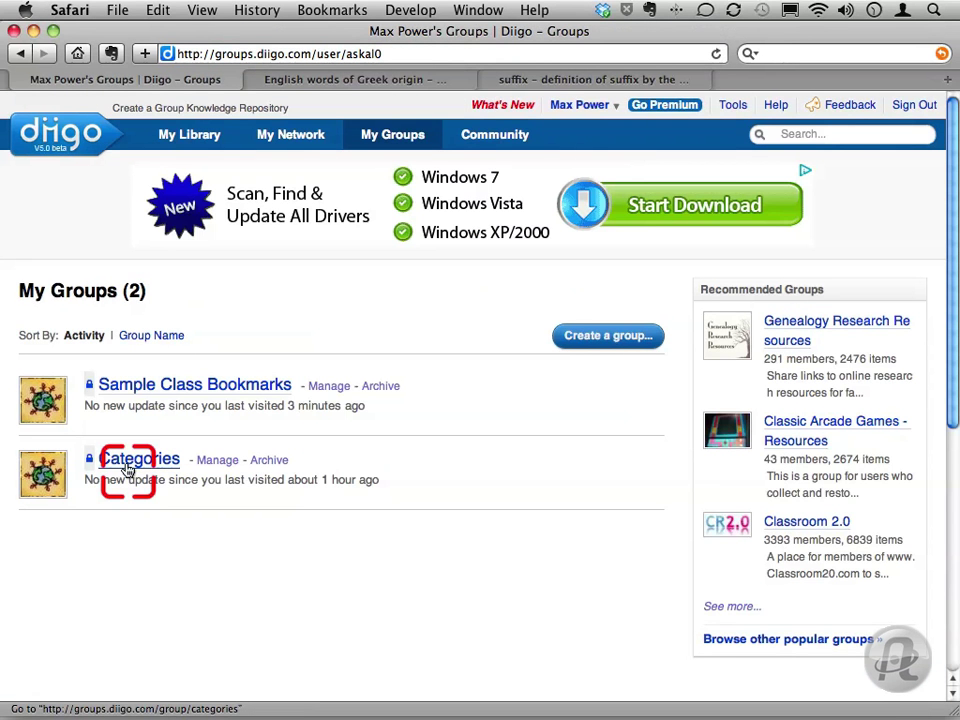
click(128, 468)
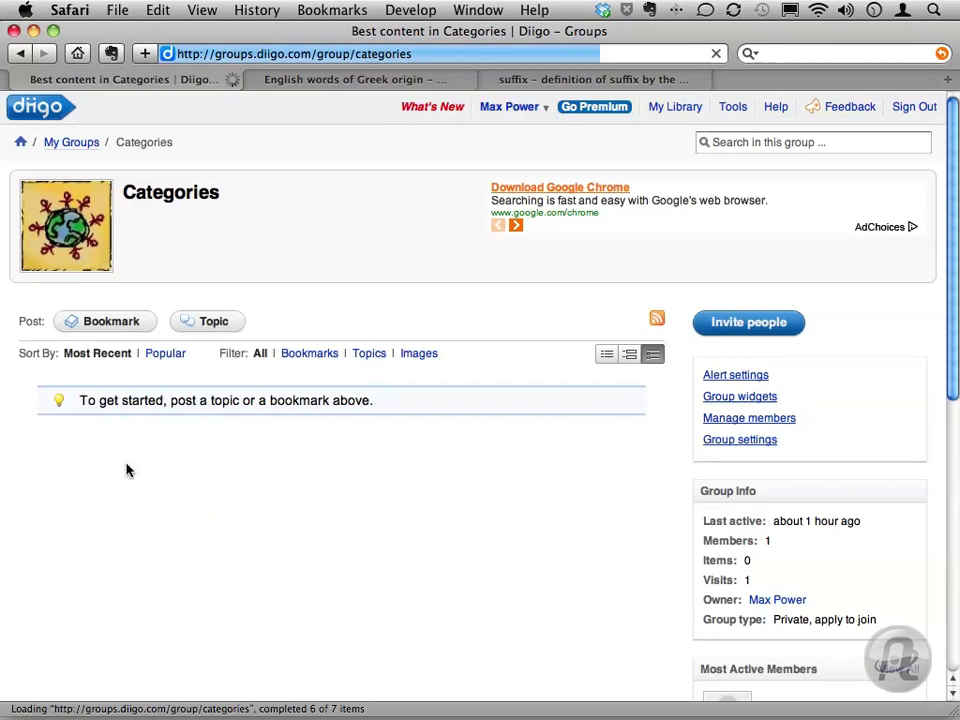
click(97, 326)
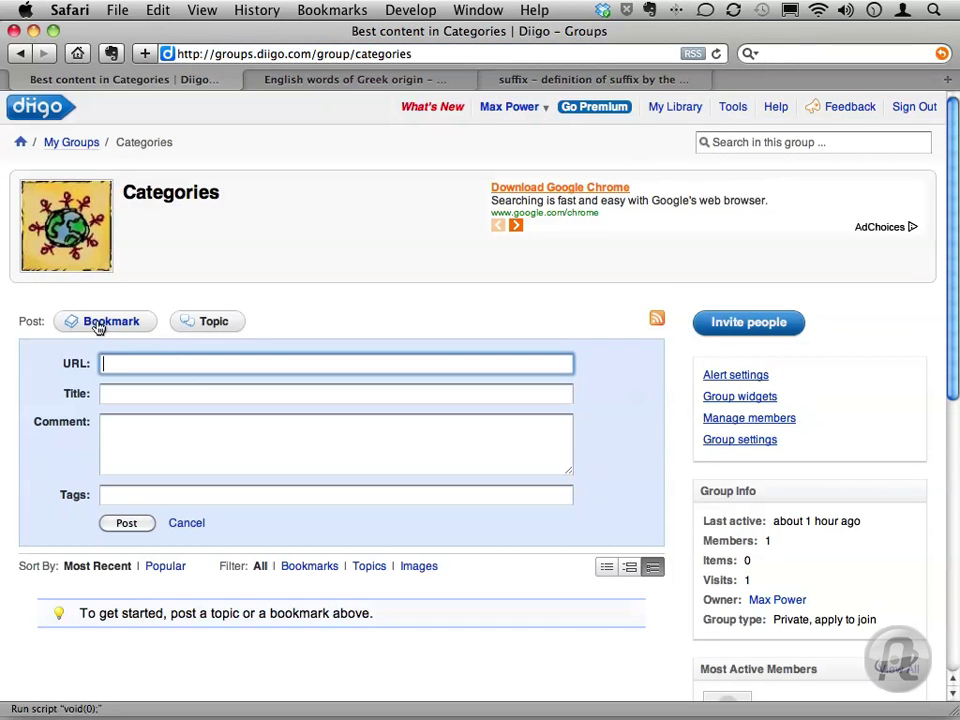
key(super+v)
click(175, 392)
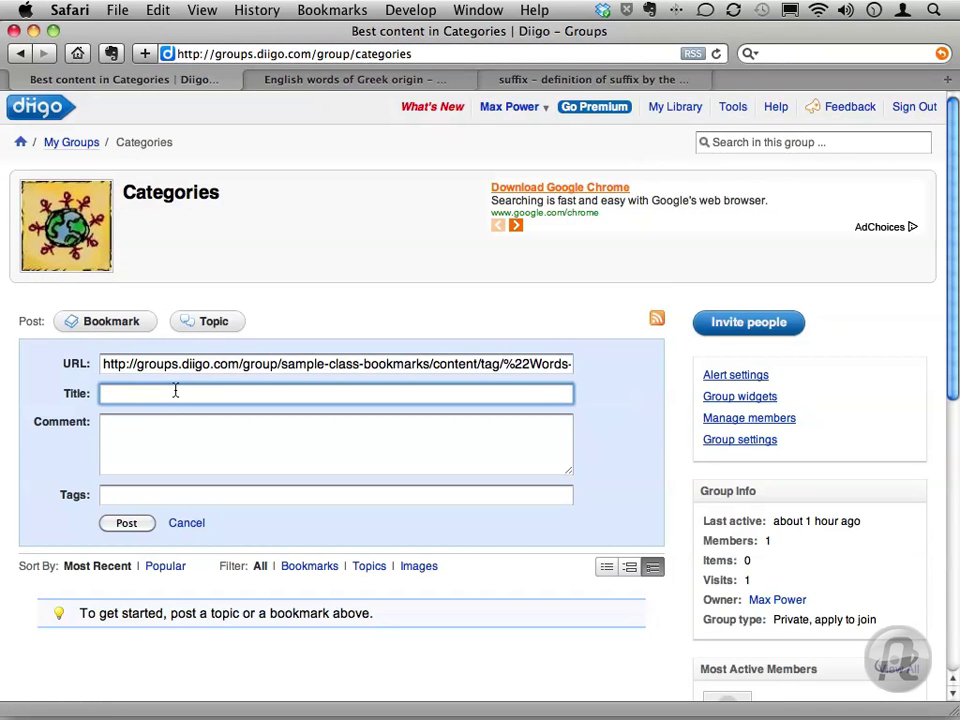
text(Words with Greek Roots)
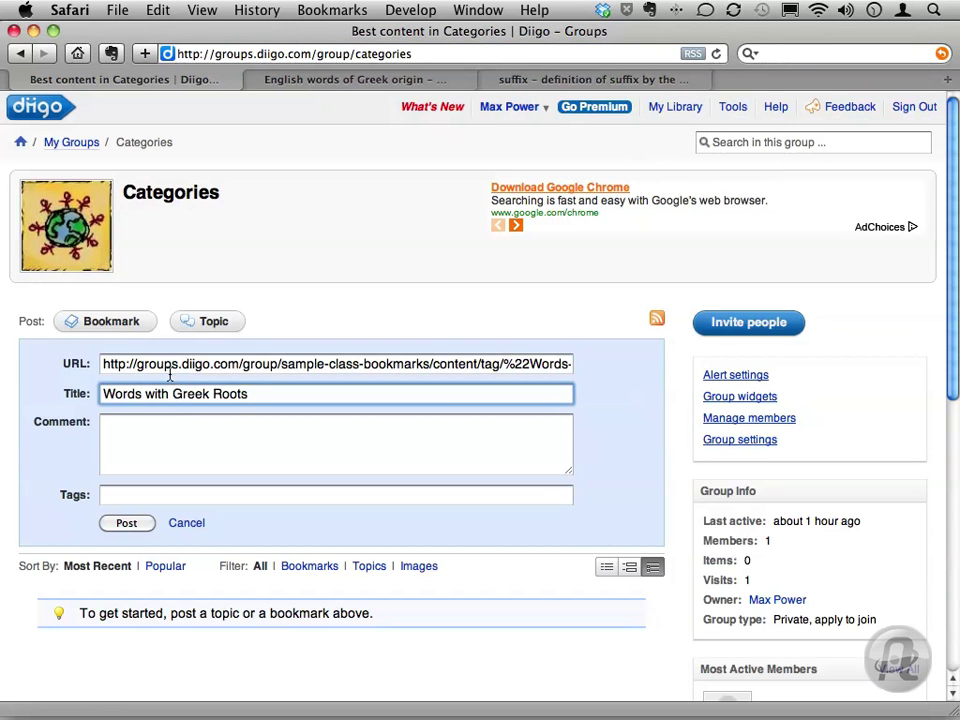
triple_click(381, 366)
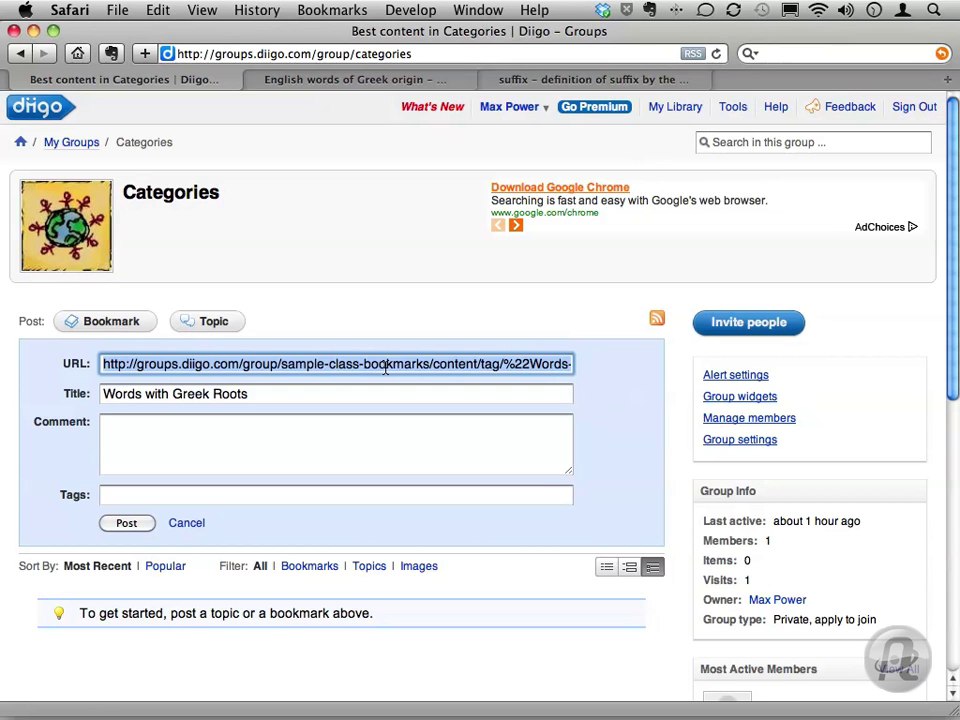
click(138, 527)
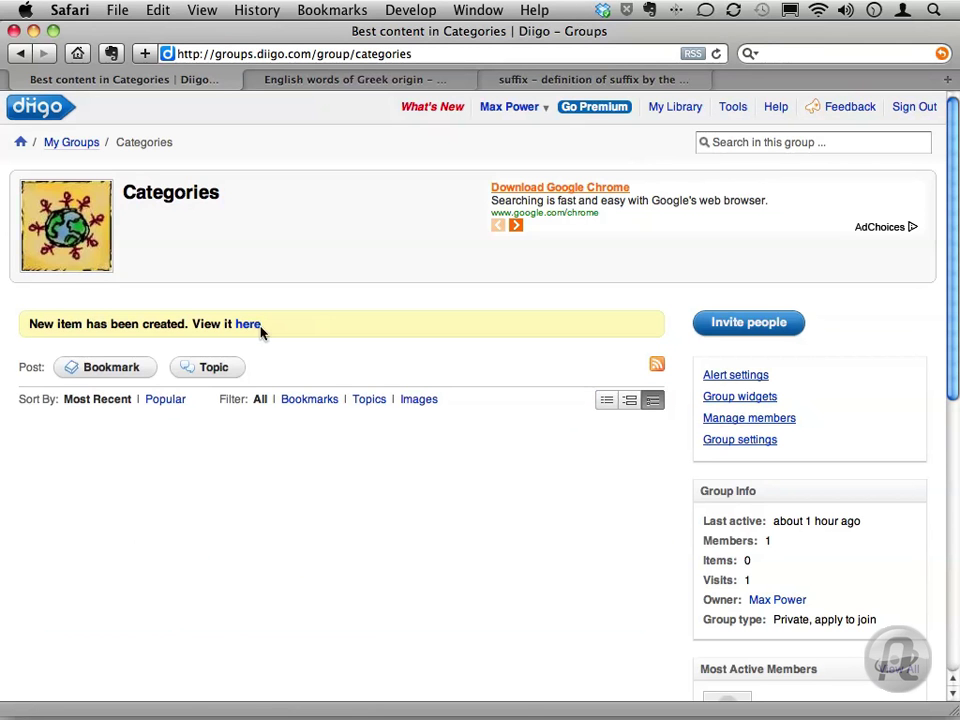
- Reload the Categories group page to show the Words with Greek Roots bookmark
click(716, 53)
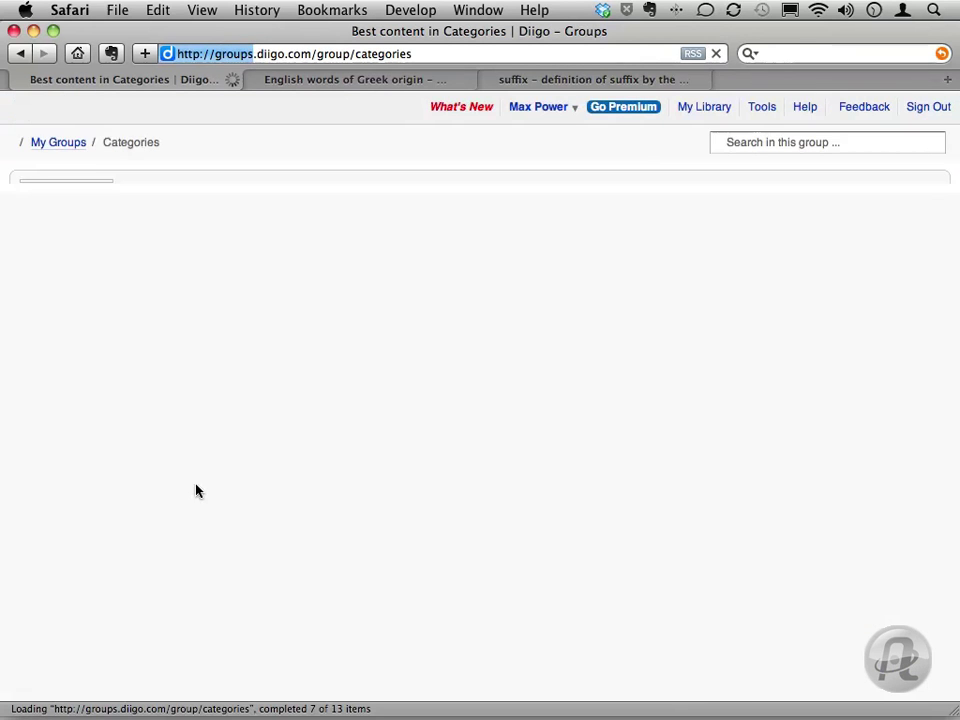